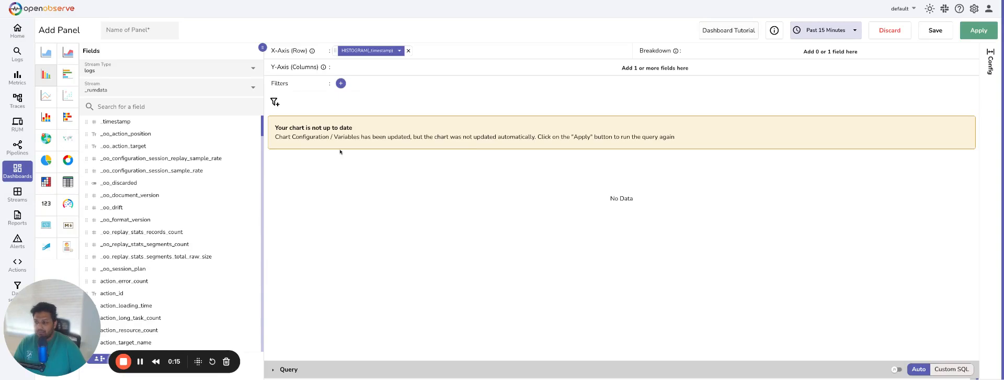
Name the panel "demo traces" and set its stream type to traces with the default stream
click(161, 34)
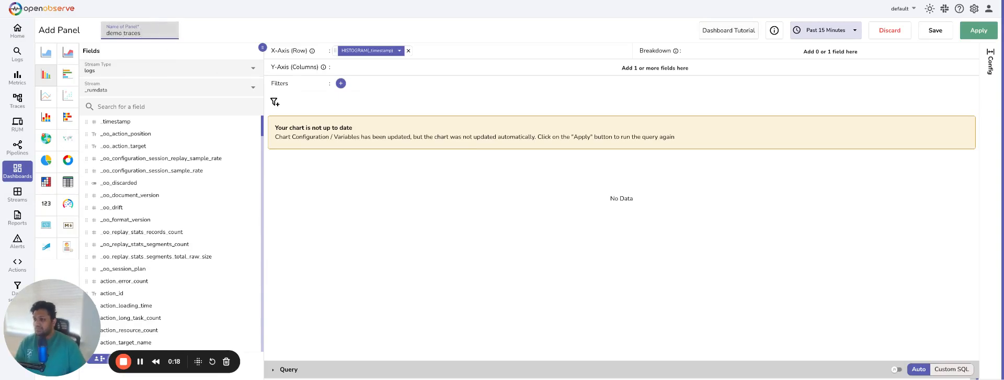
click(110, 69)
click(91, 112)
click(105, 88)
click(97, 118)
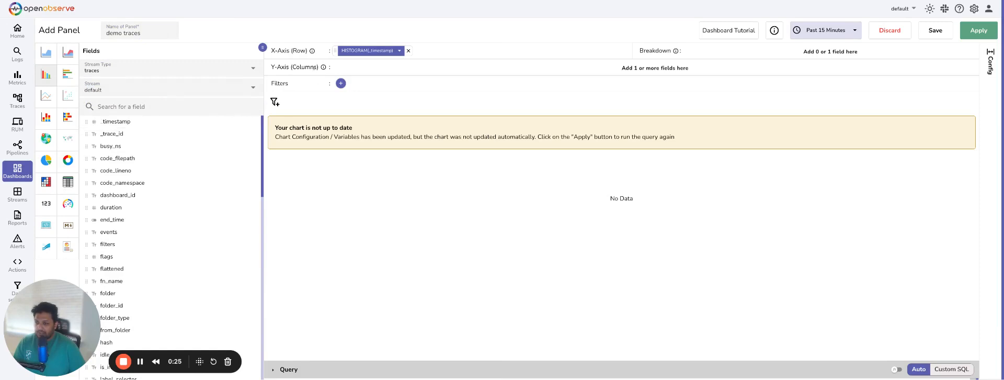
Find the duration field and add it to the chart's Y-axis
click(169, 104)
text(durat)
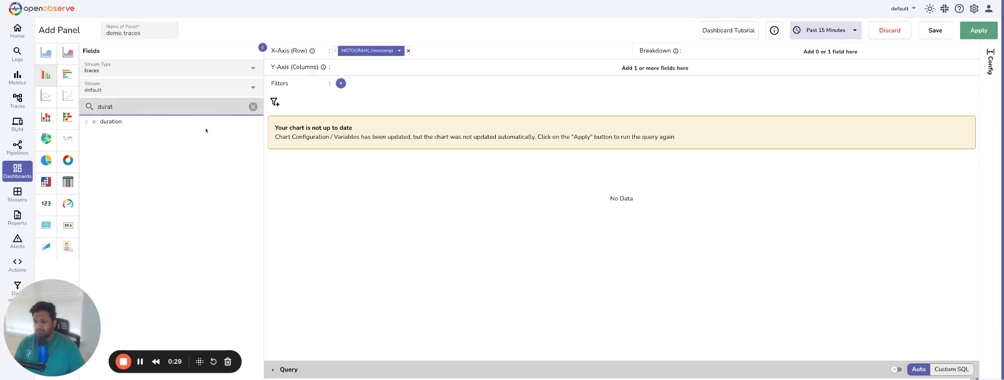
click(227, 122)
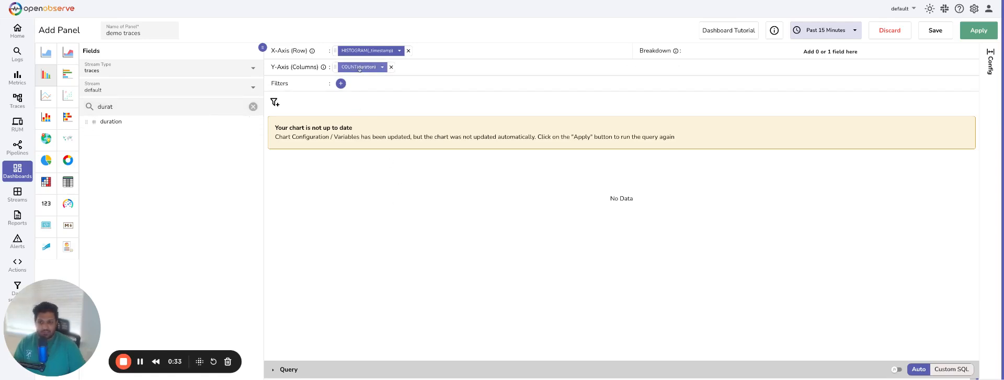
Set the panel's unit to Microseconds (µs) with 0 decimals and run the query
click(990, 60)
scroll(932, 199, down, 2)
click(891, 198)
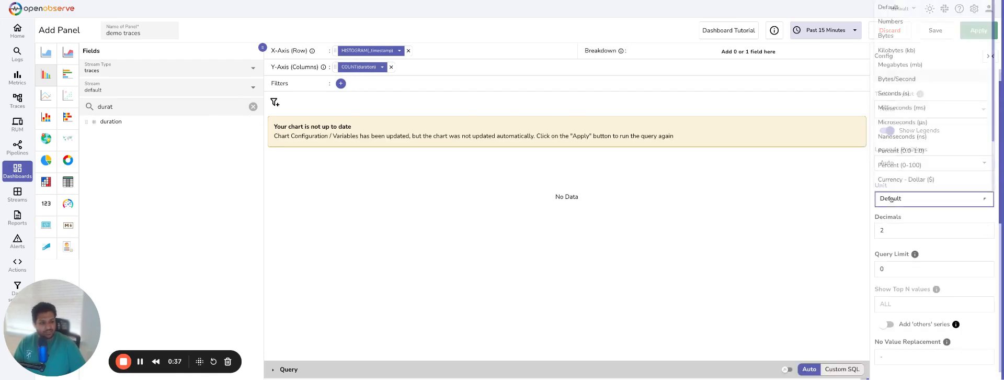
click(897, 123)
double_click(881, 230)
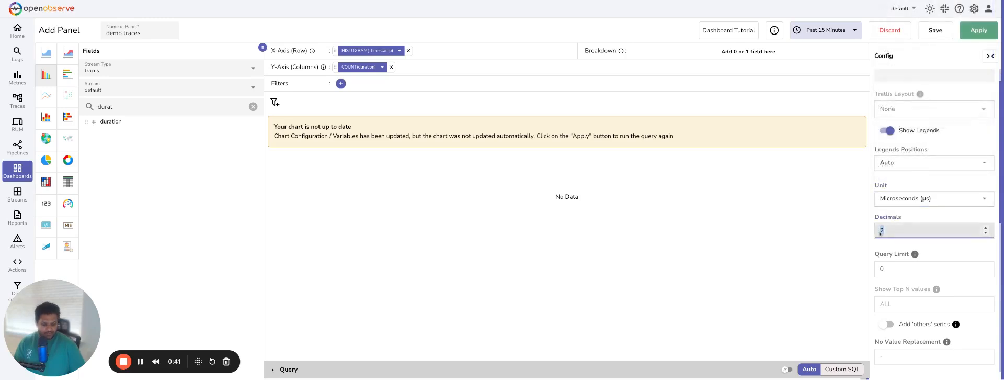
text(0)
click(979, 30)
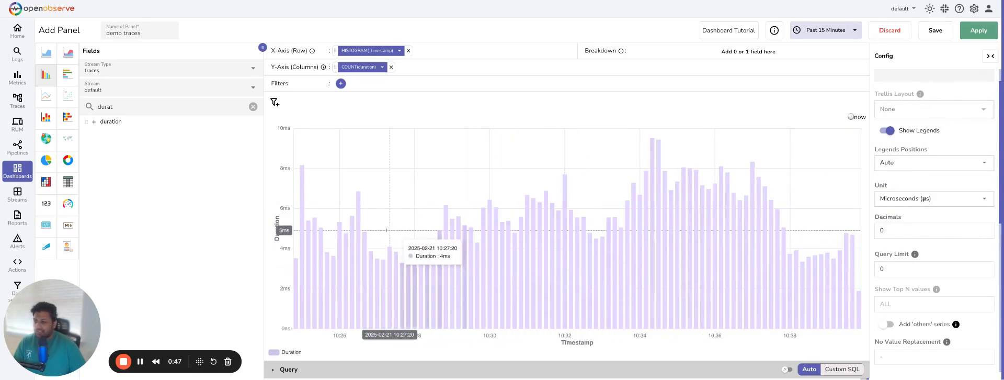
Change the panel to a line chart with a 250 px wide legend positioned Right, and refresh the chart
click(46, 95)
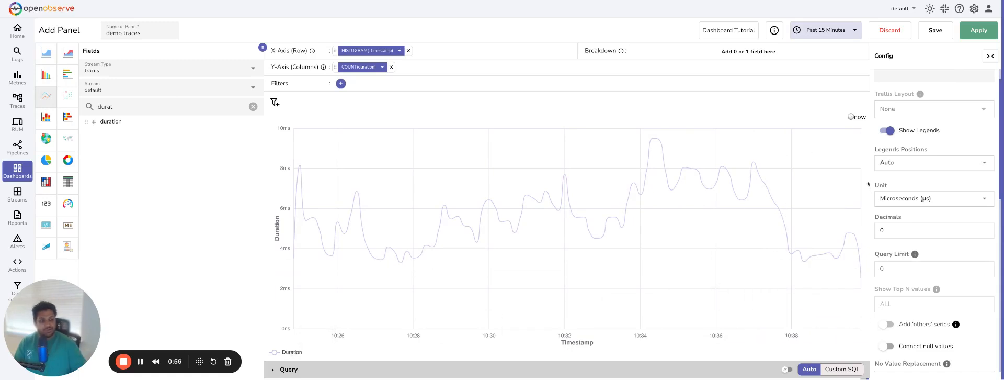
click(892, 164)
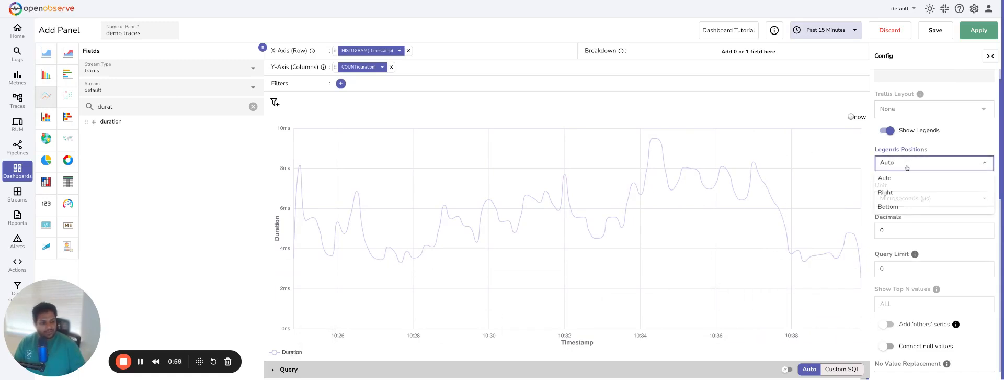
click(891, 193)
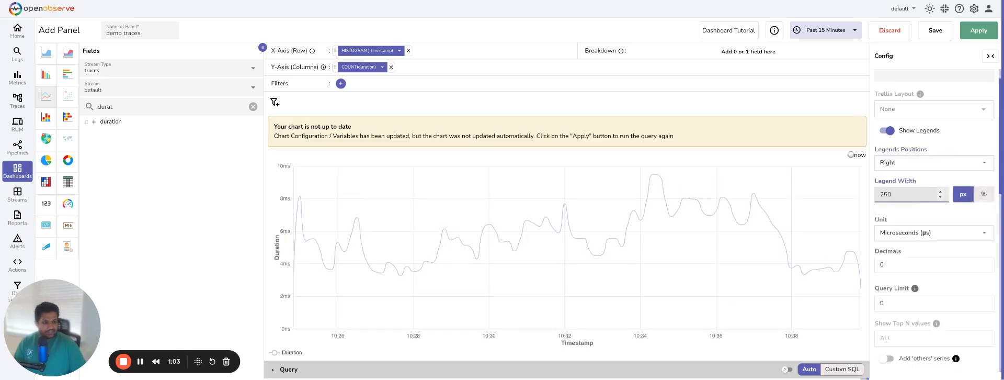
click(972, 32)
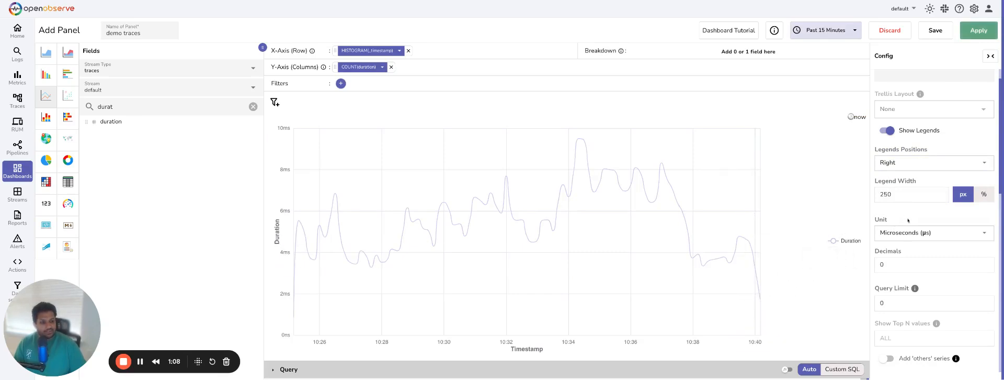
Add comparisons against 2 Hours ago and 6 Hours ago to the chart and rerun the query
scroll(910, 219, down, 10)
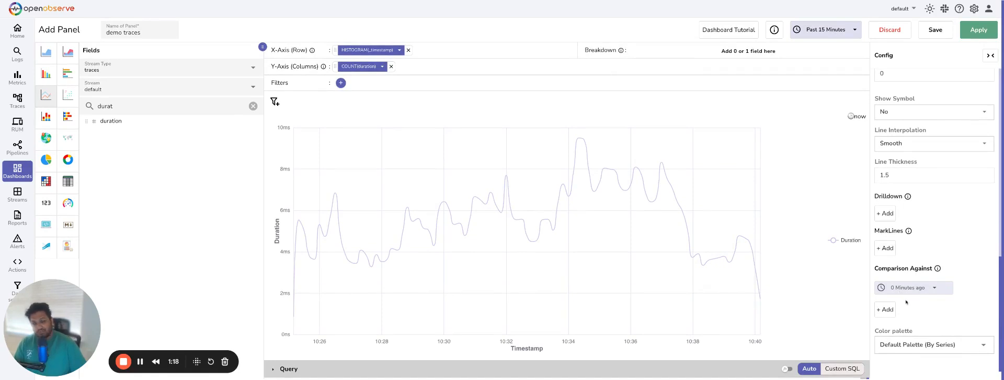
click(886, 309)
click(901, 310)
click(871, 202)
click(921, 335)
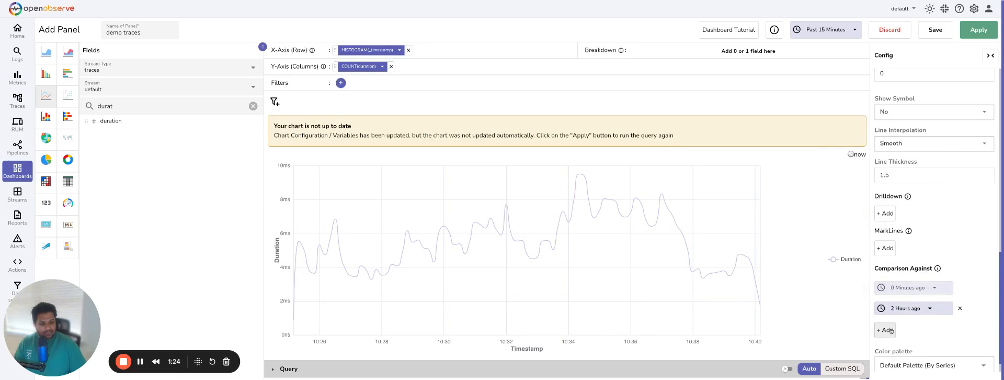
click(886, 330)
click(923, 329)
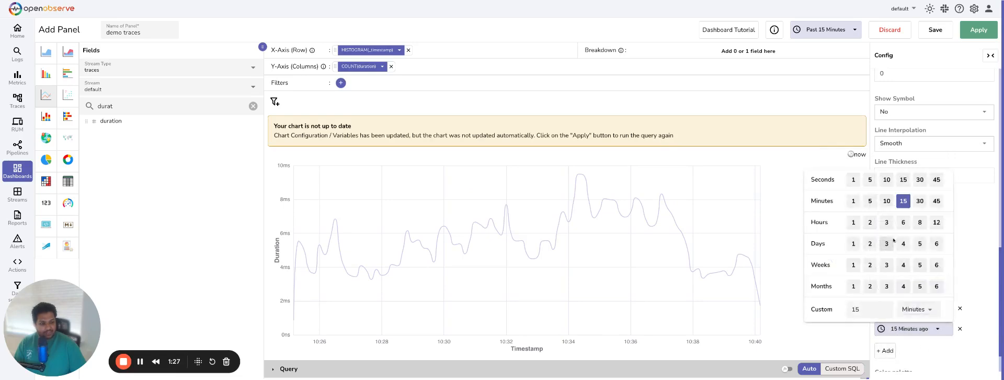
click(903, 222)
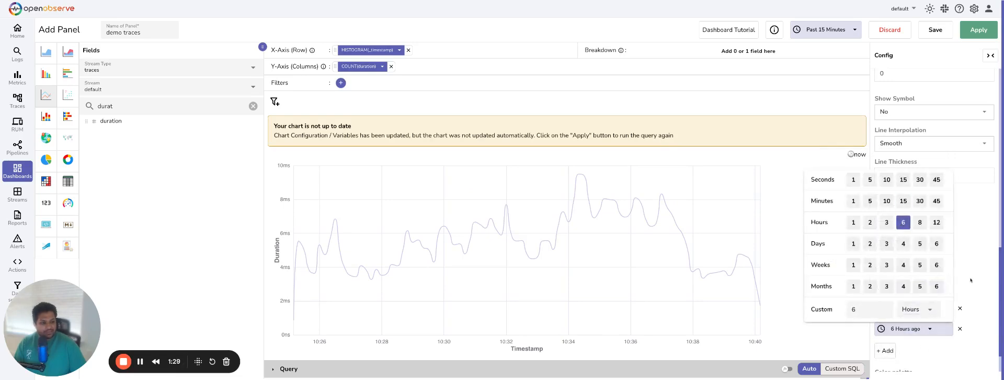
click(971, 33)
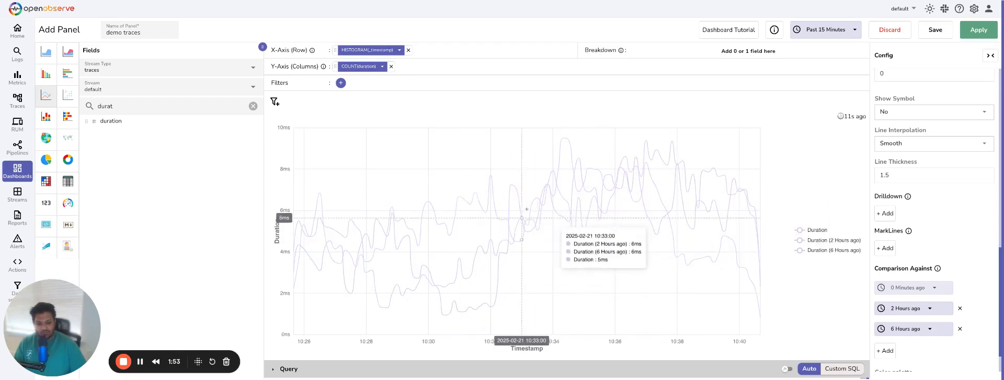
Set the color palette to Palette-Classic, apply it and save the panel to the dashboard
scroll(951, 254, down, 1)
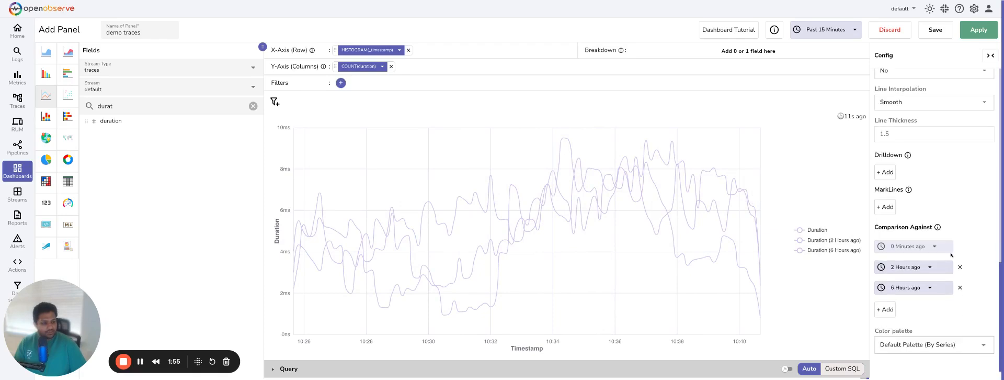
click(917, 344)
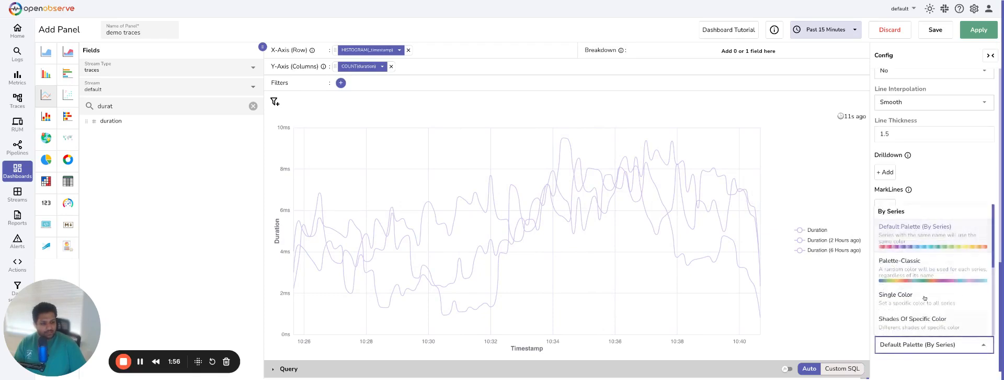
click(910, 273)
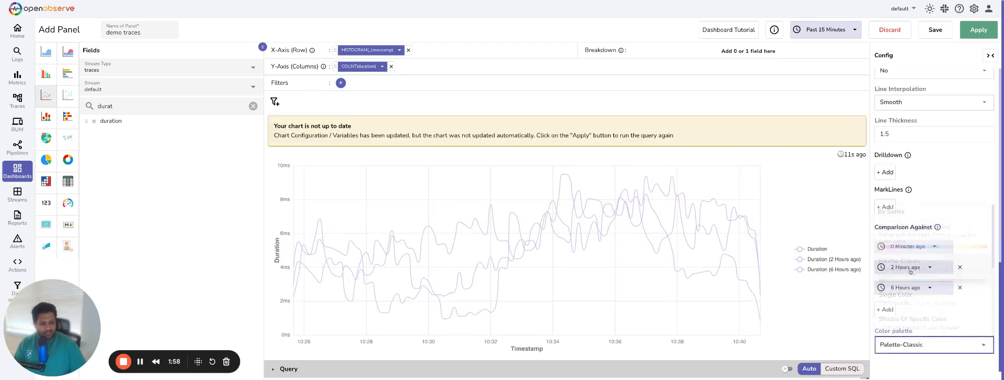
click(974, 32)
click(939, 31)
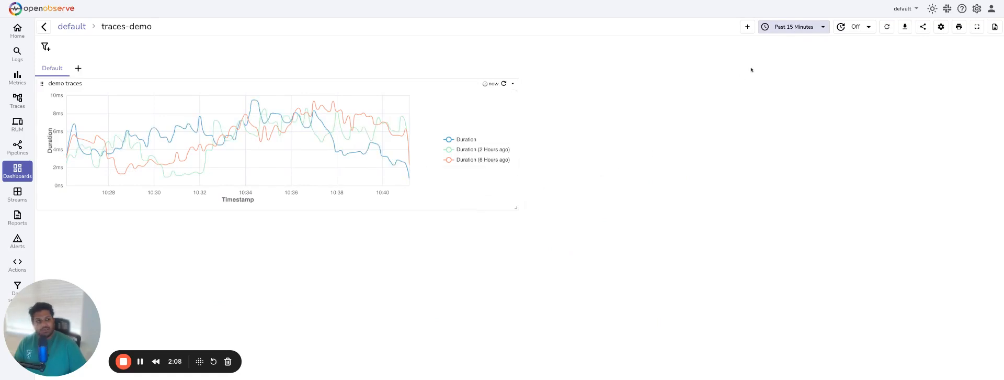
Set the dashboard's relative time range to the past 8 hours
click(821, 25)
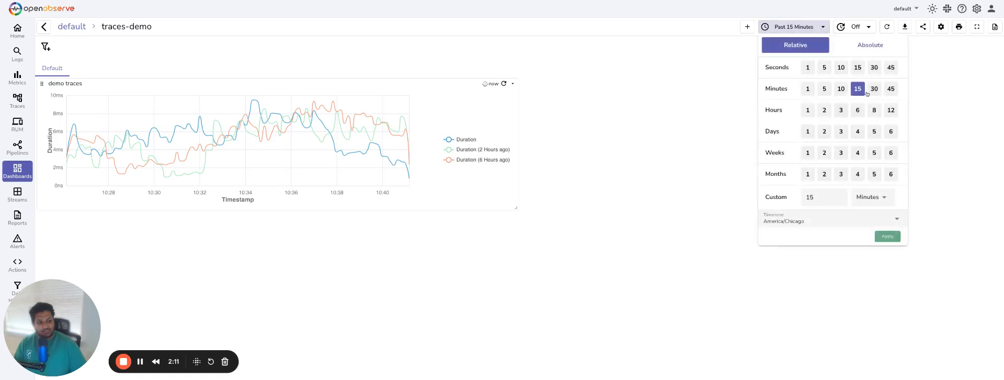
click(874, 110)
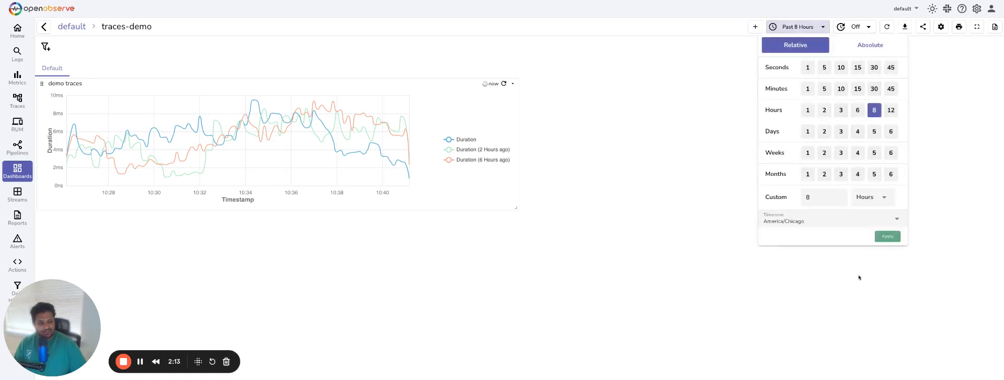
click(884, 238)
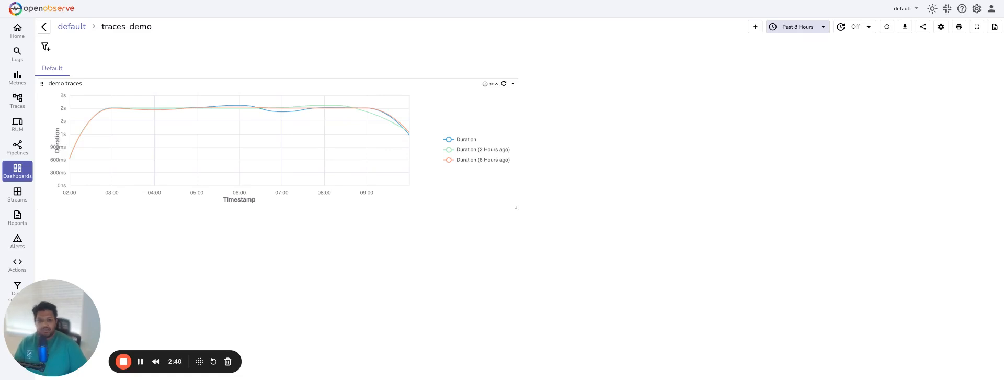
Create a new Query Values variable named service_name in the dashboard settings
click(941, 27)
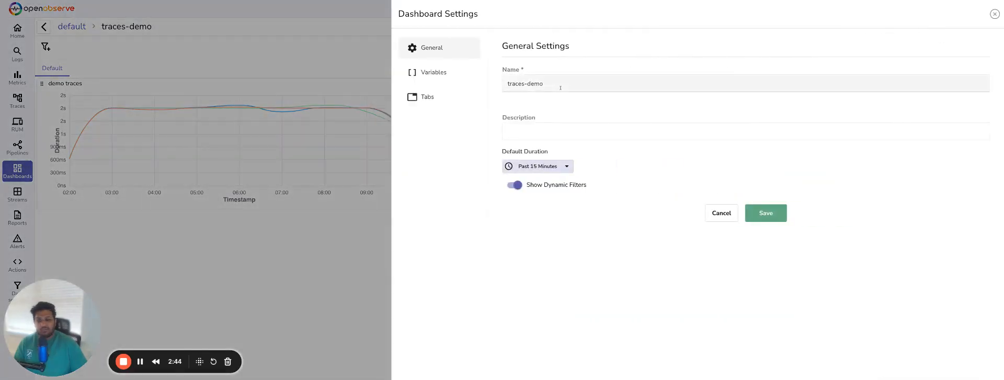
click(433, 73)
click(964, 47)
click(540, 141)
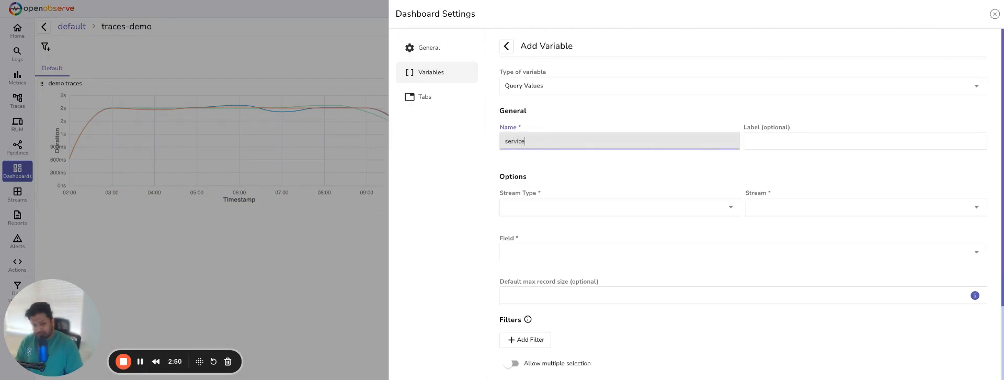
text(service_name)
Source the variable from the service_name field of the default traces stream, then save it and close the settings
click(517, 207)
click(511, 252)
click(756, 206)
click(757, 238)
scroll(628, 235, down, 1)
click(558, 225)
text(servi)
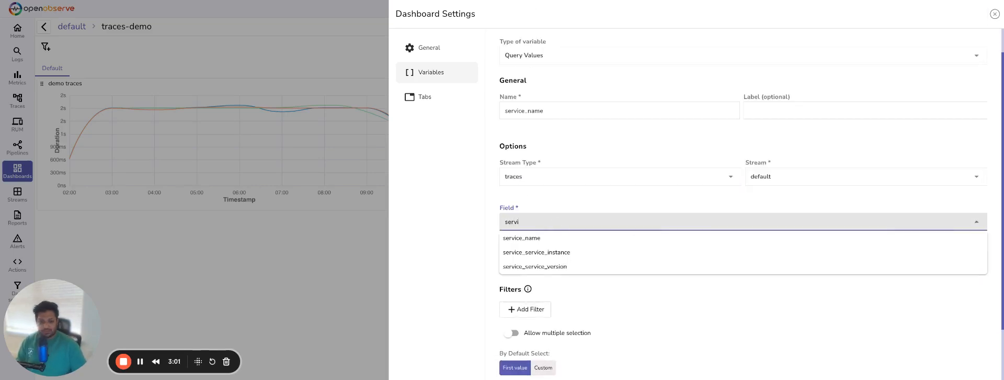
click(542, 239)
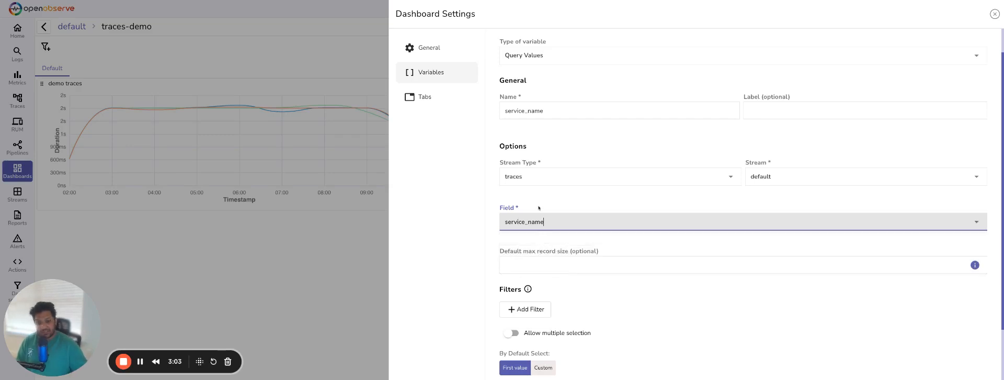
scroll(586, 302, down, 2)
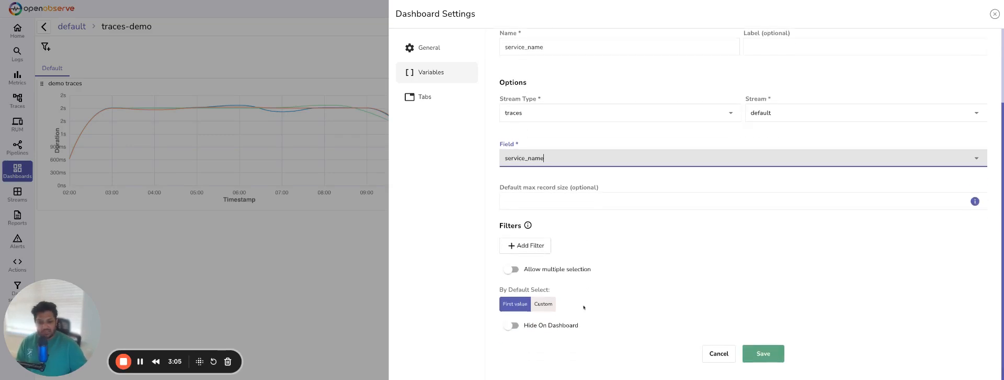
click(763, 353)
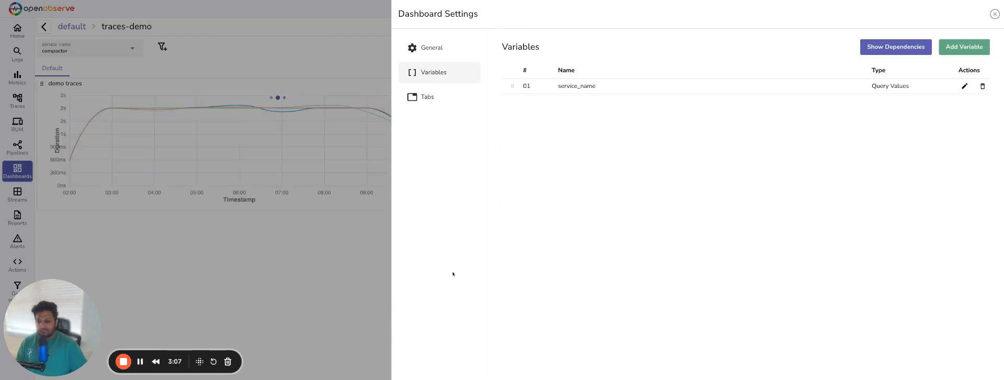
click(995, 14)
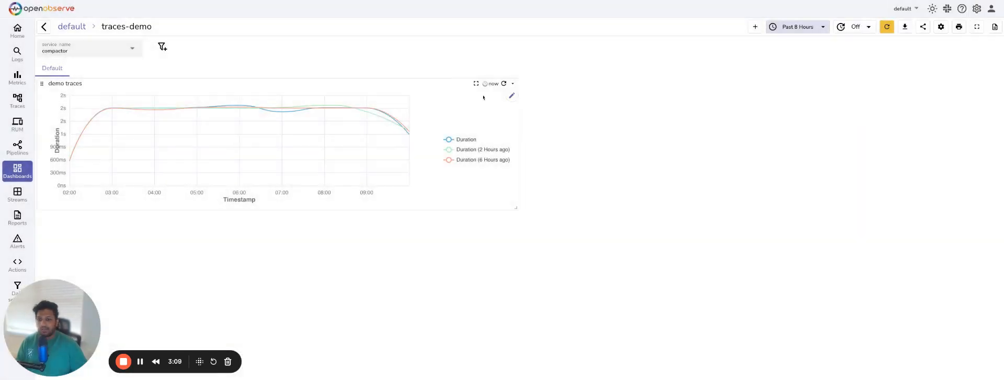
Open the demo traces panel for editing and add the service_name field as a filter
click(512, 84)
click(464, 97)
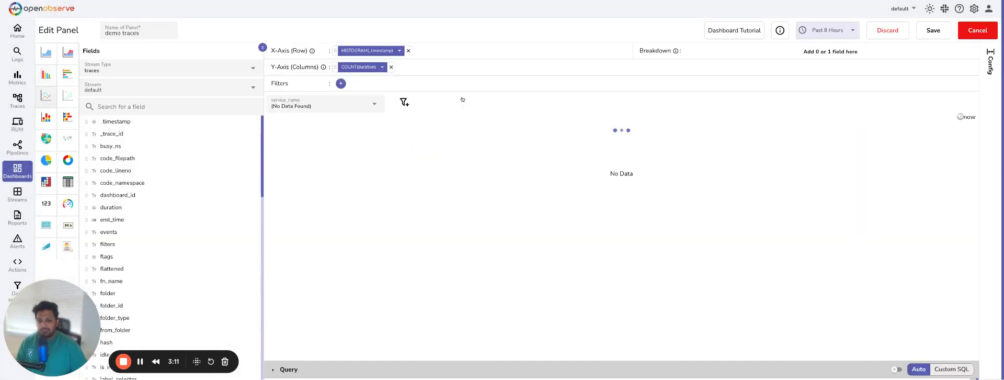
click(167, 109)
text(serv)
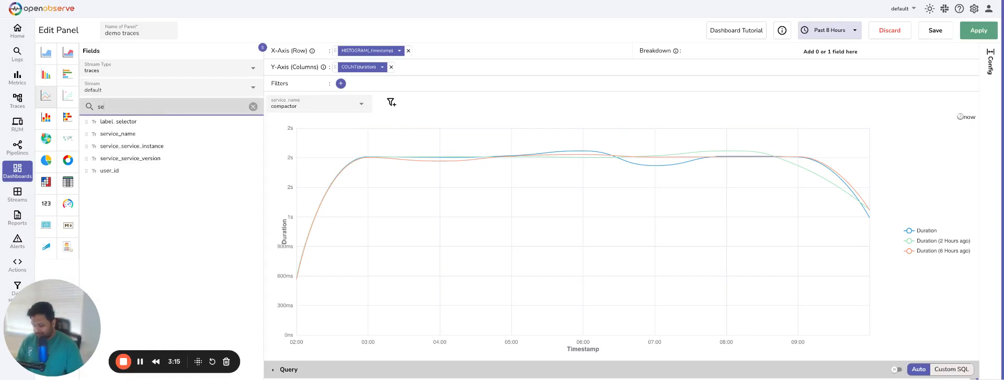
mouse_move(221, 125)
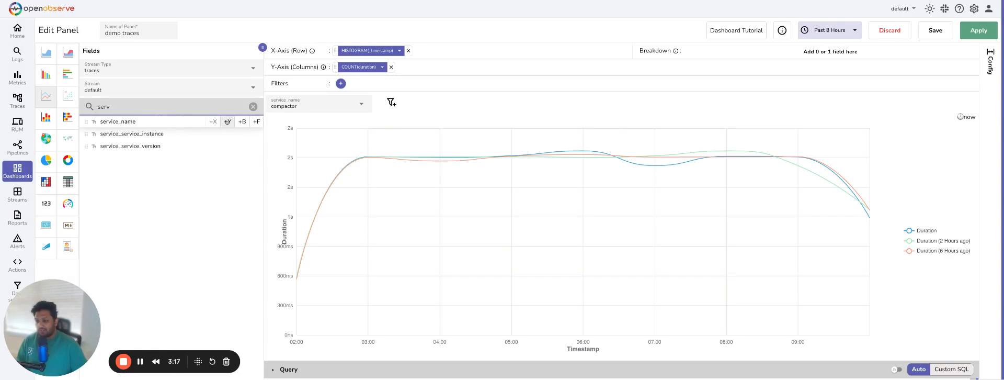
click(256, 122)
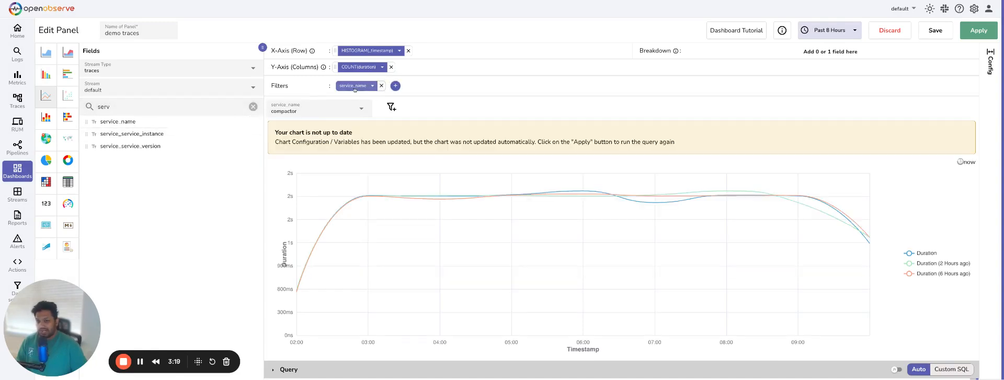
Set the service_name filter's condition to equal the $service_name variable and save the panel
click(353, 86)
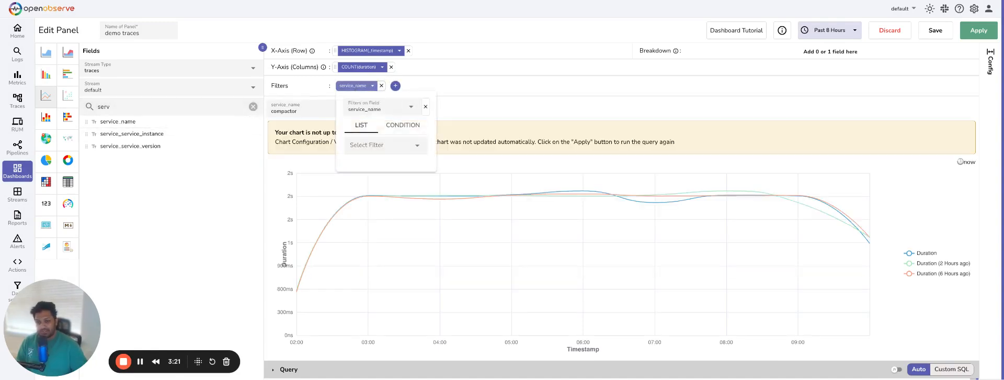
click(400, 125)
click(369, 146)
click(364, 167)
click(363, 167)
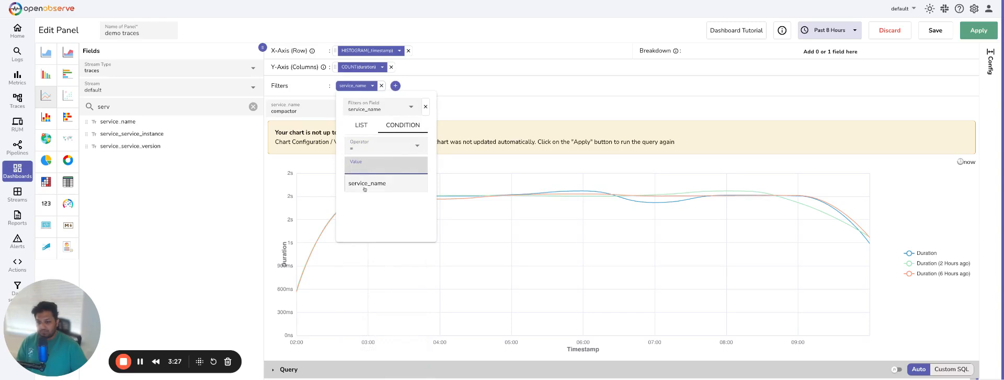
click(364, 183)
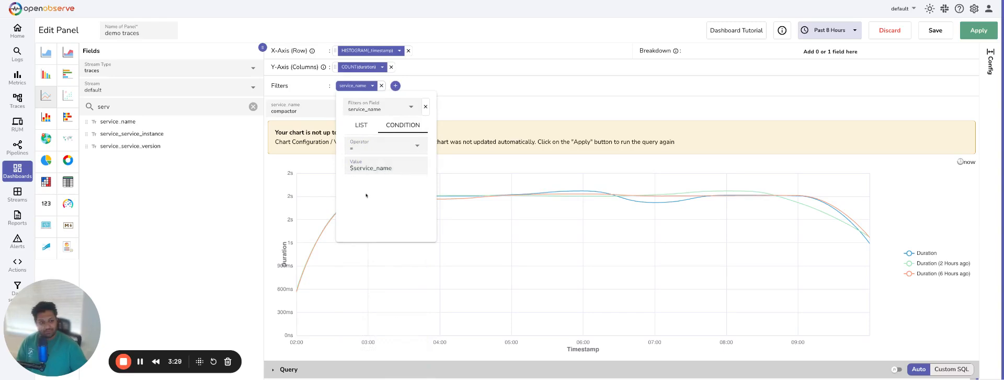
click(936, 30)
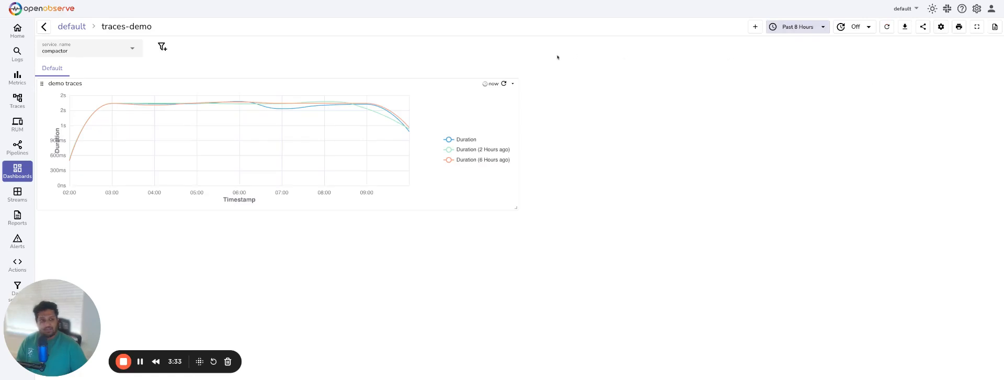
Switch the dashboard's service_name variable to querier and refresh the dashboard
click(139, 48)
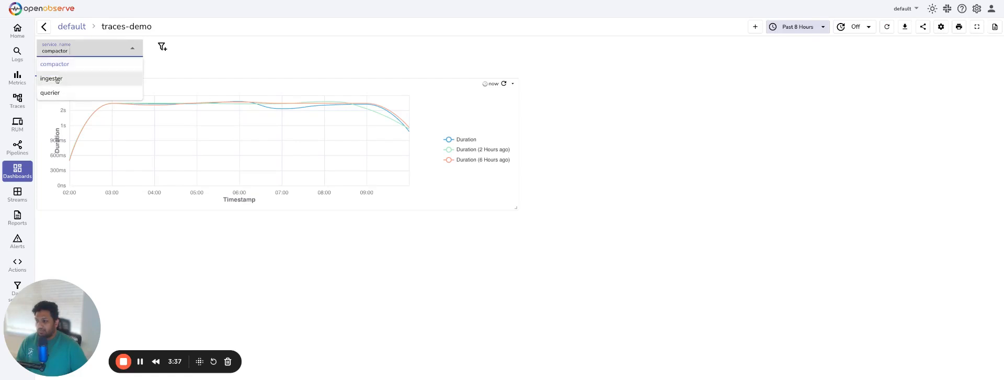
click(55, 79)
click(78, 50)
click(50, 92)
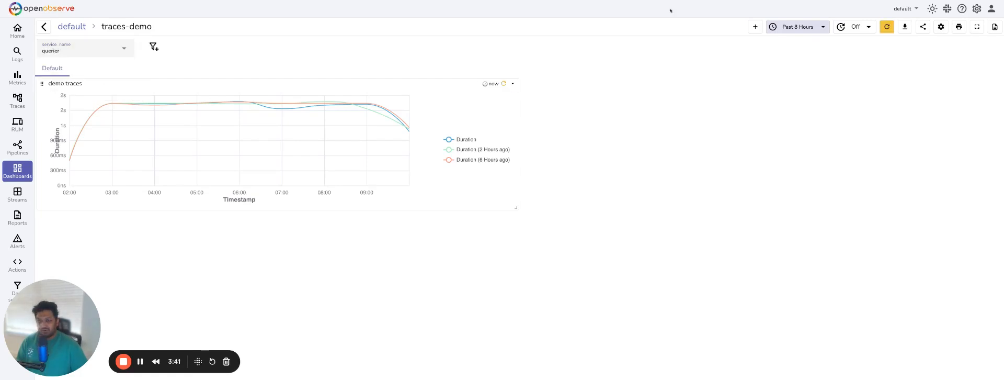
click(887, 26)
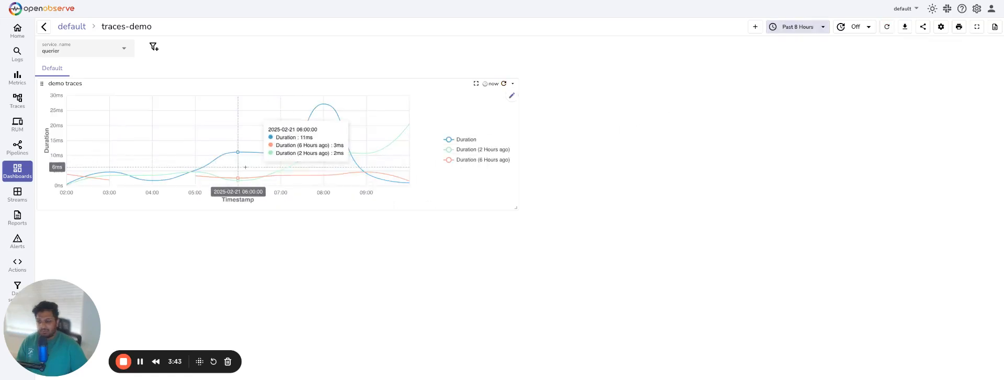